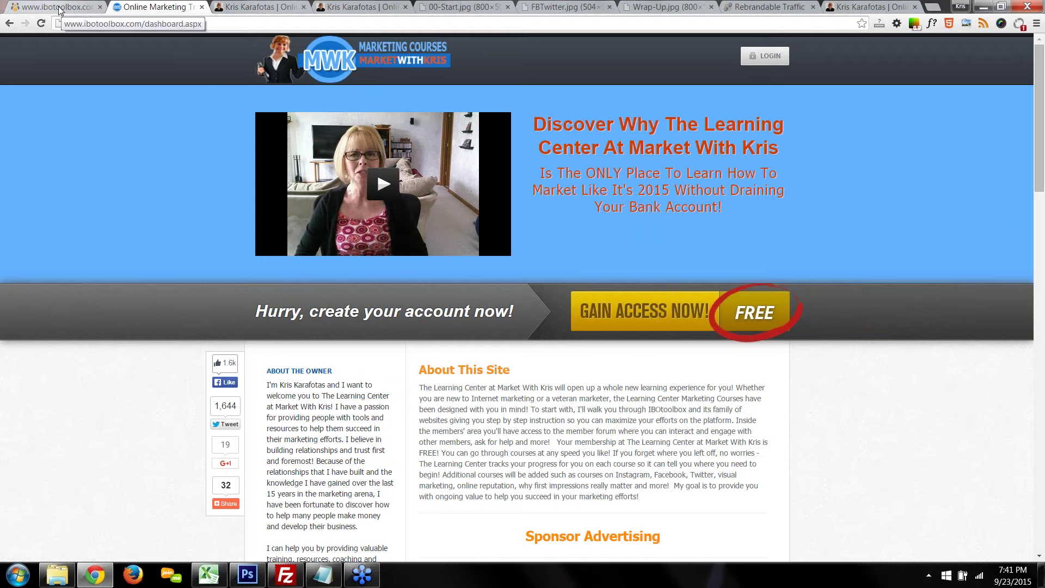
- Close the marketing courses page and open the profile editing page from the IBOtoolbox dashboard
click(59, 11)
click(201, 7)
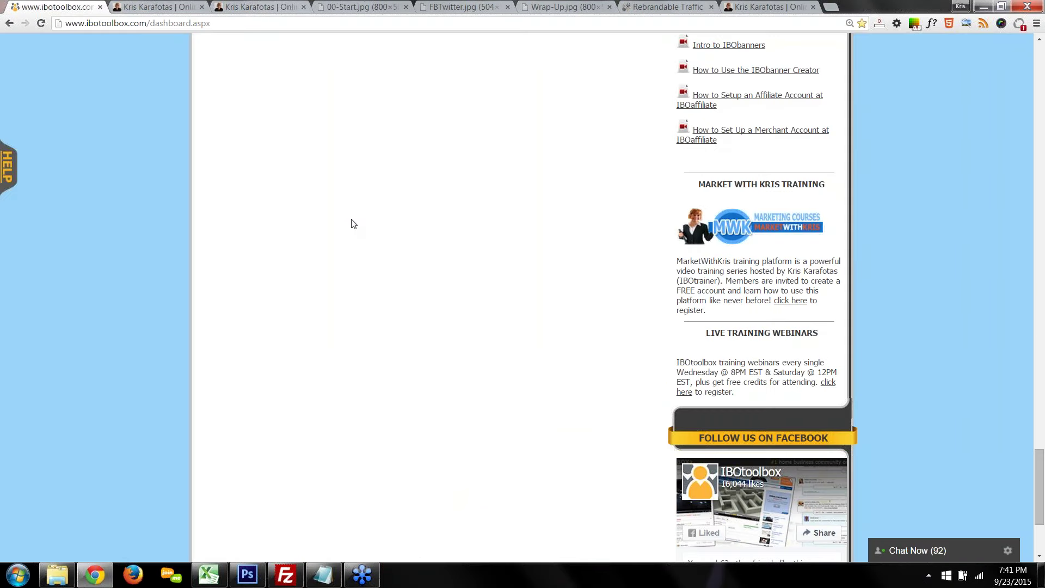
scroll(352, 223, up, 9)
scroll(918, 85, up, 20)
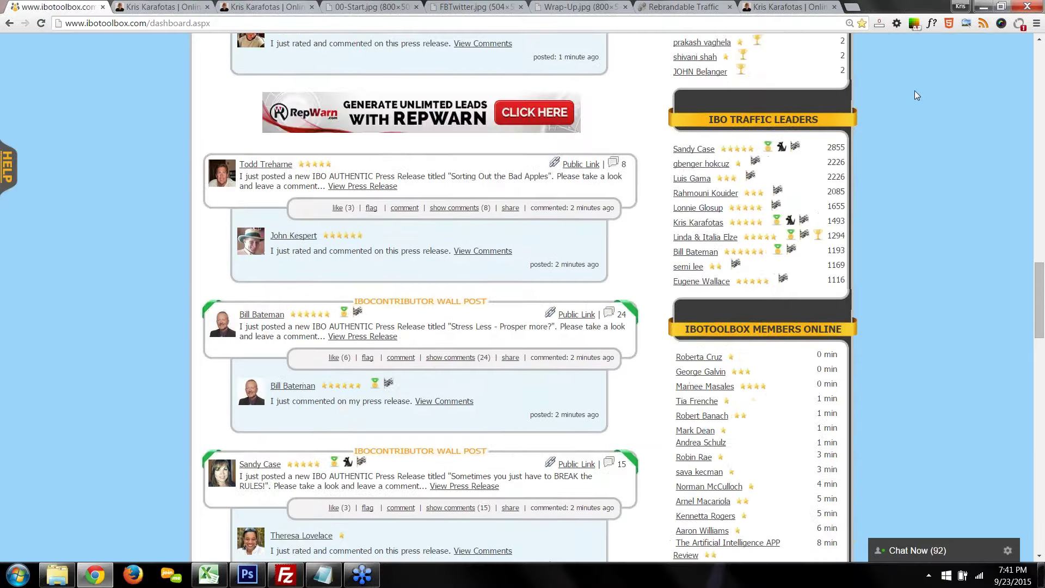
scroll(906, 97, up, 20)
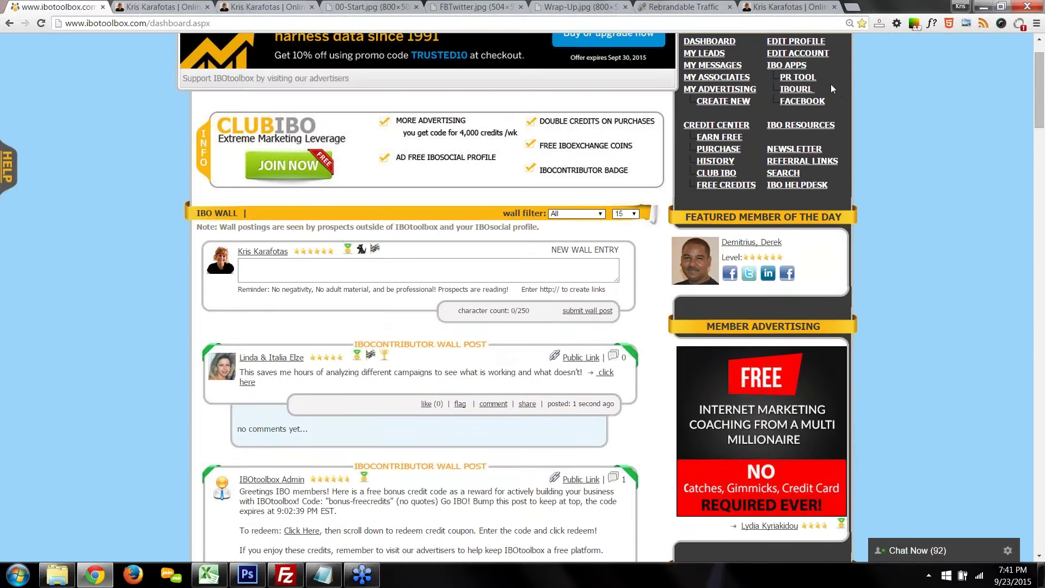
scroll(829, 80, up, 1)
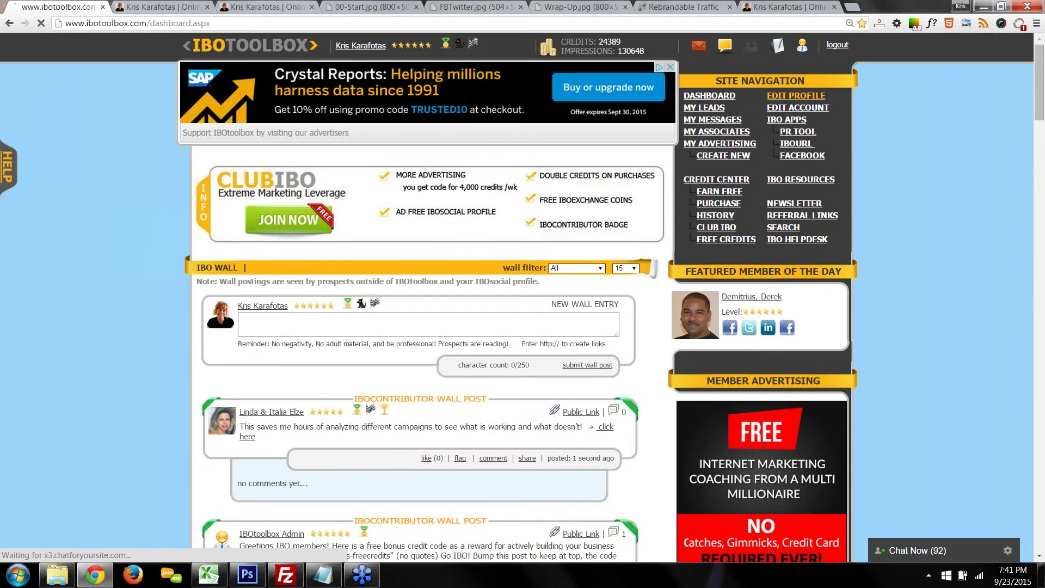
click(800, 54)
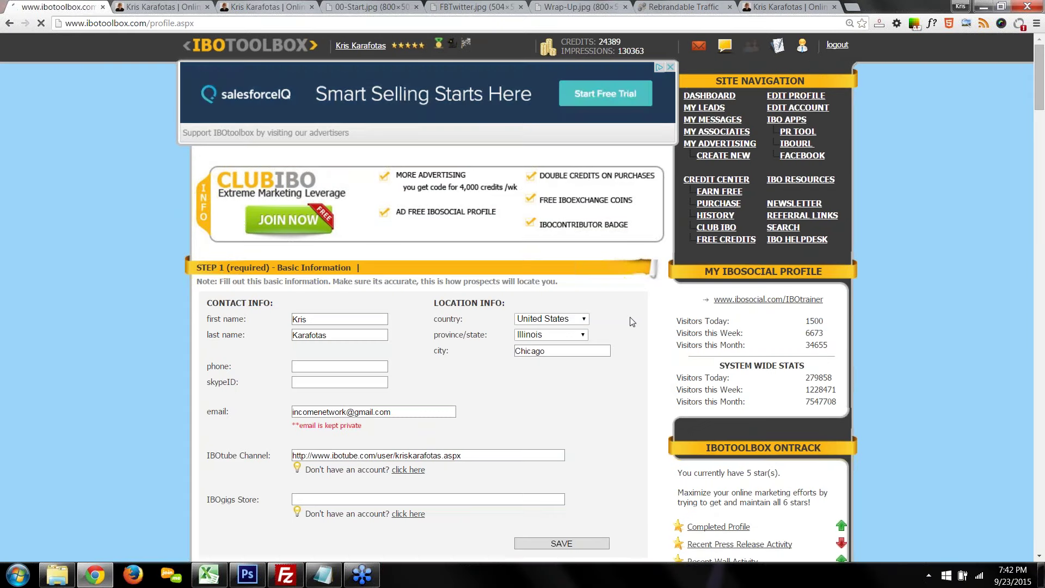
- Examine the Basic Information fields of the profile: phone, Skype ID, email, IBOtube channel and IBOgigs store
scroll(626, 319, down, 3)
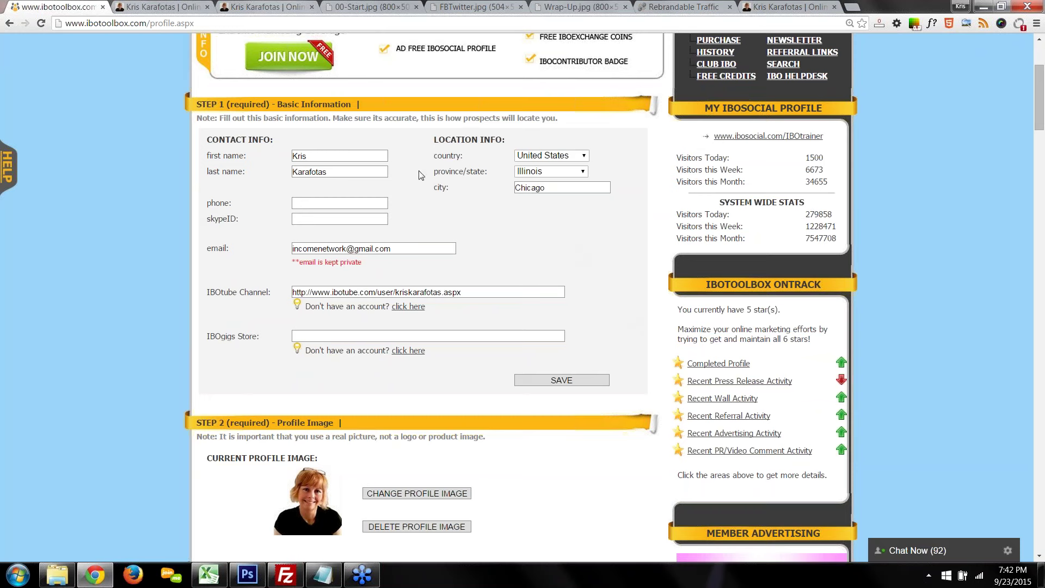
click(332, 203)
click(308, 228)
click(382, 247)
click(321, 302)
click(345, 298)
click(330, 361)
click(296, 337)
- Highlight the full IBOtube channel URL, and within it only the username part before .aspx
click(381, 293)
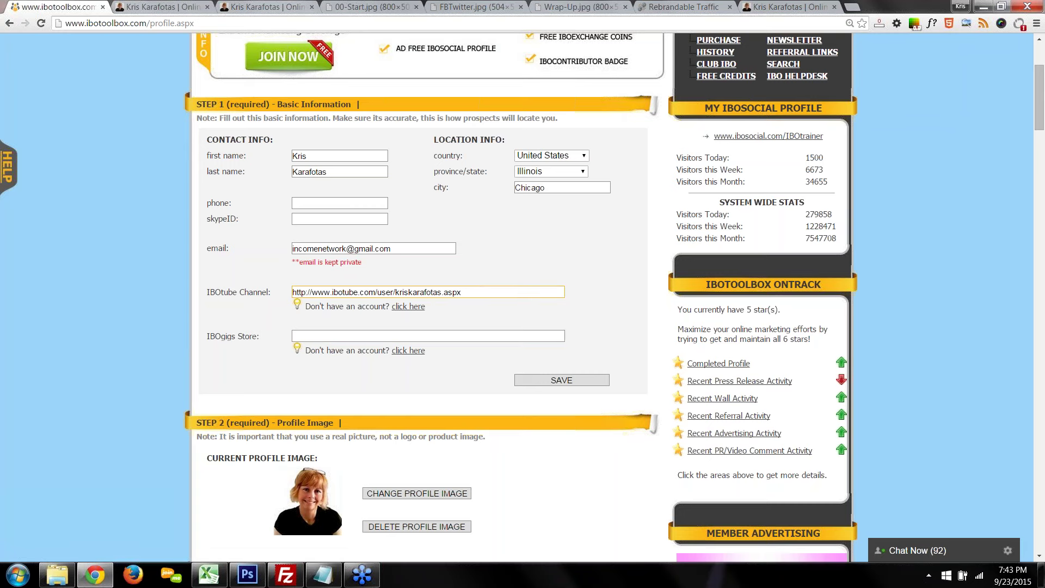
drag(481, 289, 275, 283)
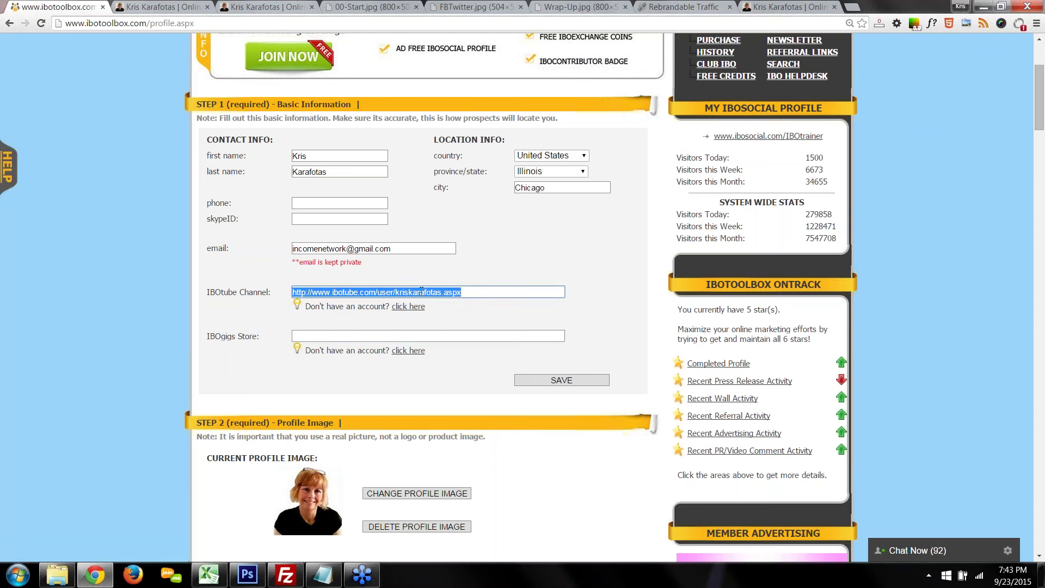
click(441, 294)
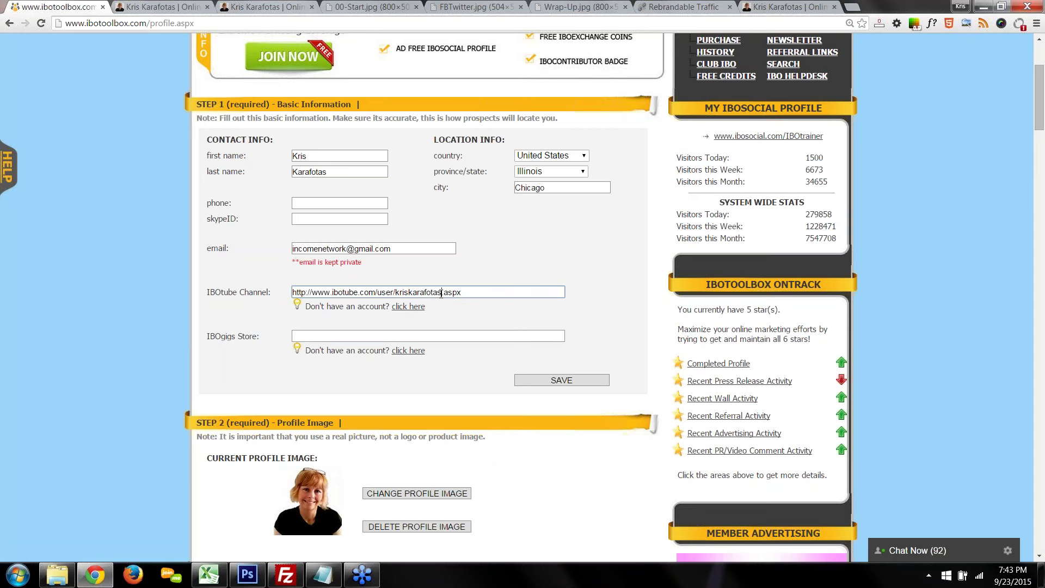
drag(441, 293, 393, 293)
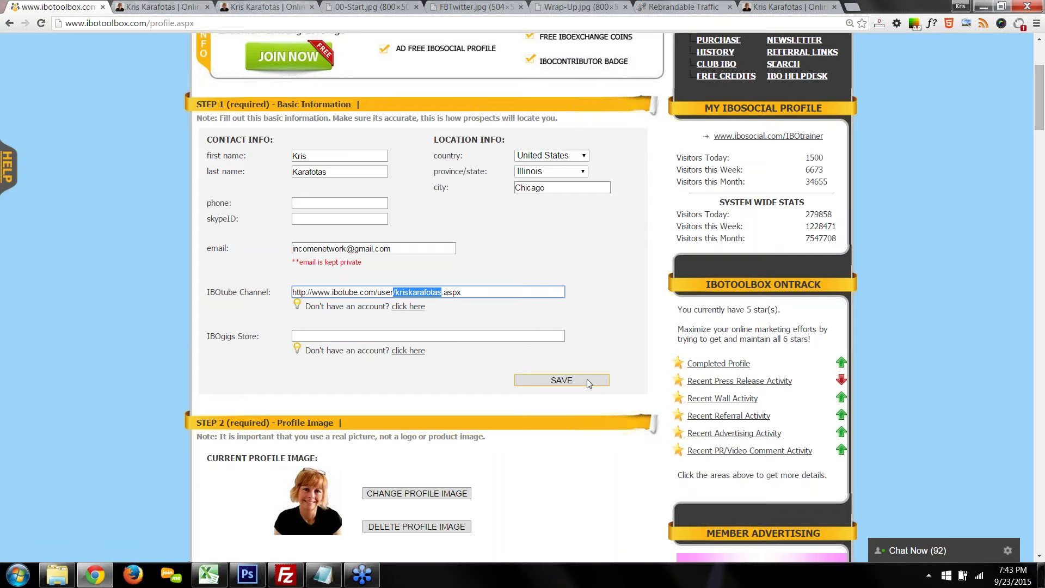
- Load the BizOpBanners entry into the business information editor and examine its two links and its description
scroll(585, 379, down, 4)
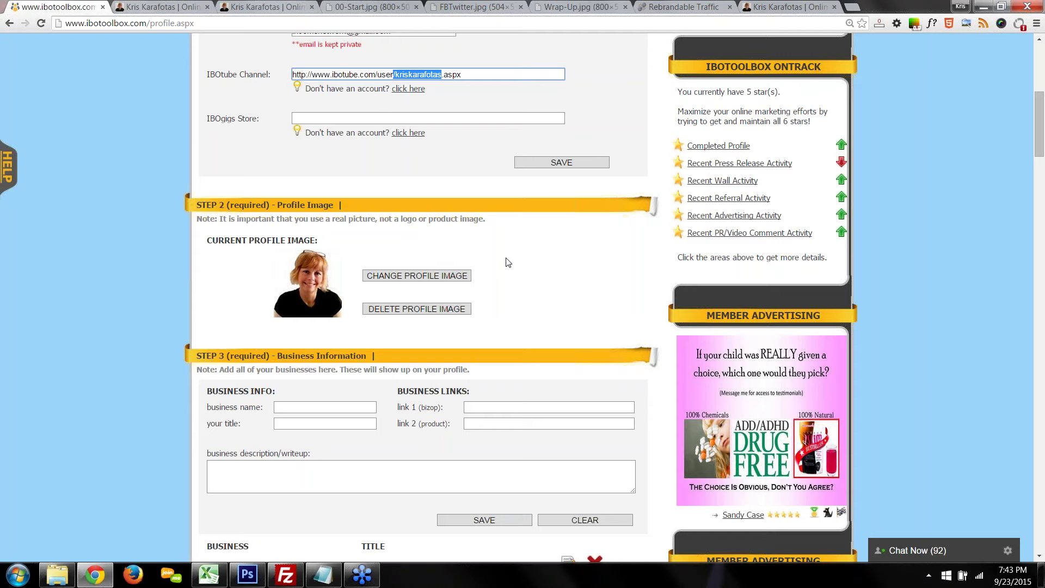
scroll(506, 266, down, 4)
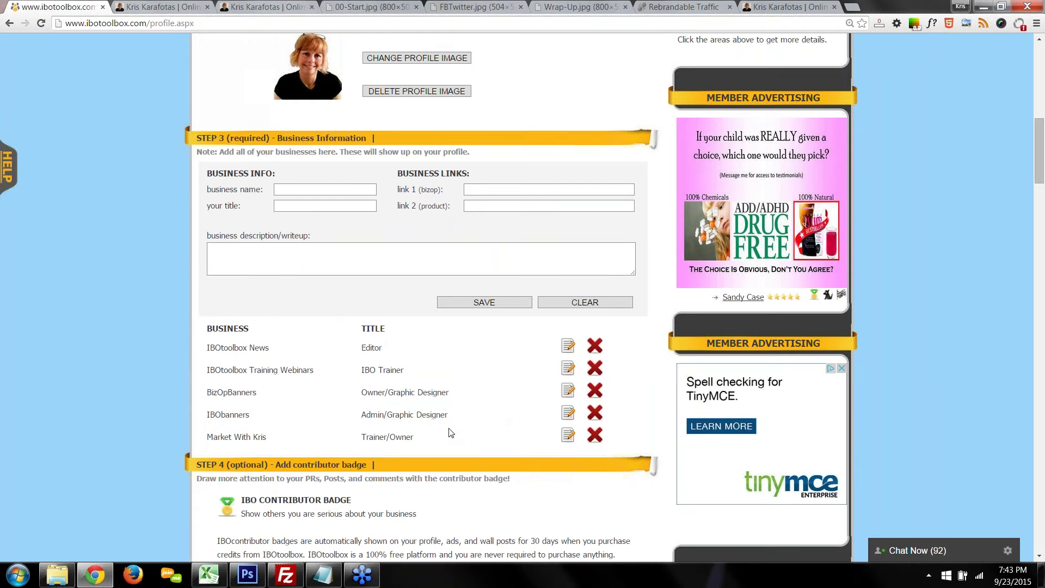
click(567, 392)
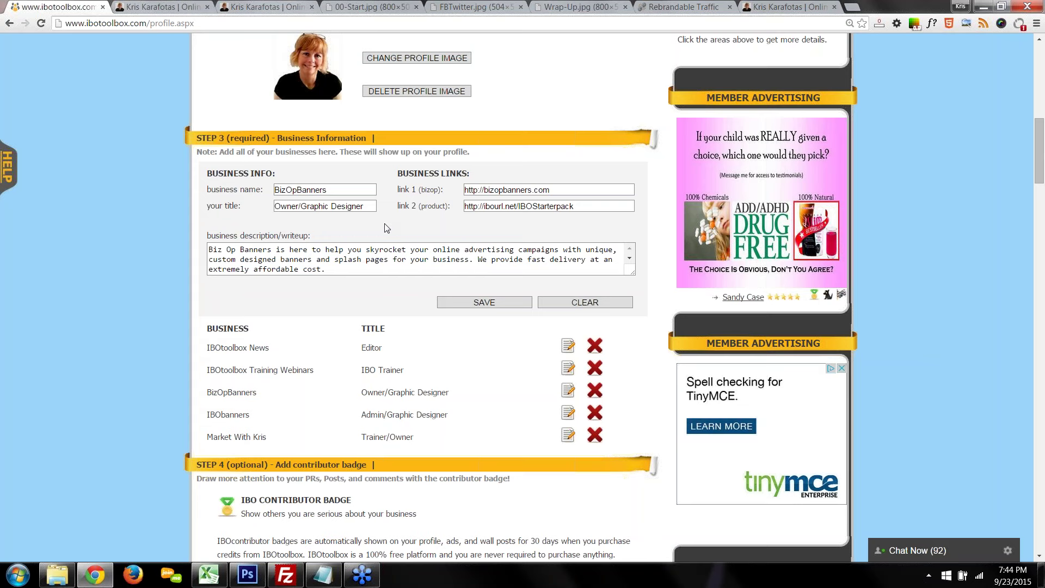
click(544, 206)
click(489, 190)
click(499, 218)
click(514, 204)
key(Tab)
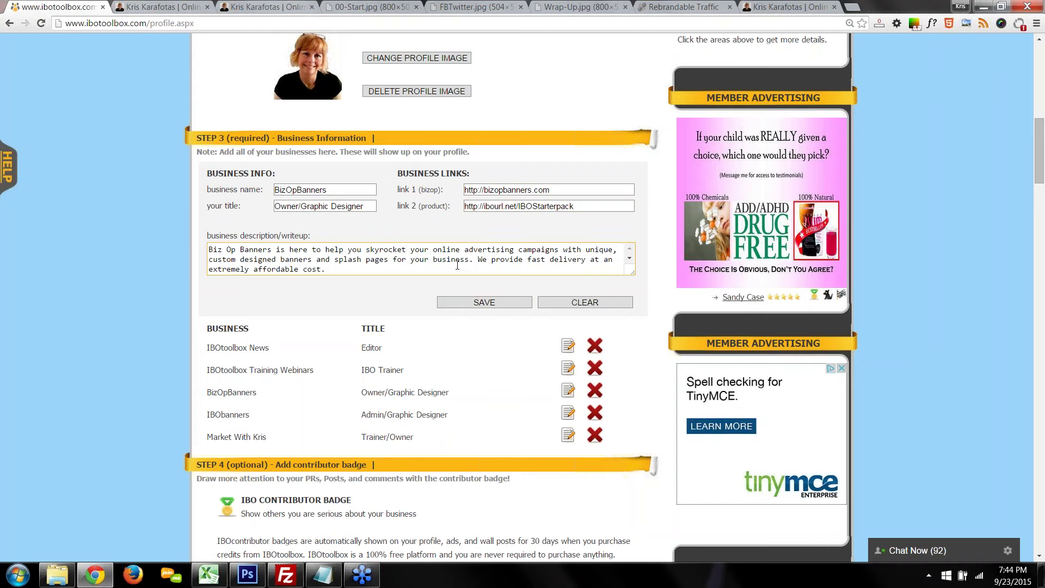
- Examine the optional contributor badge section of the profile, down to the option for adding the badge
scroll(577, 343, up, 9)
scroll(601, 357, up, 2)
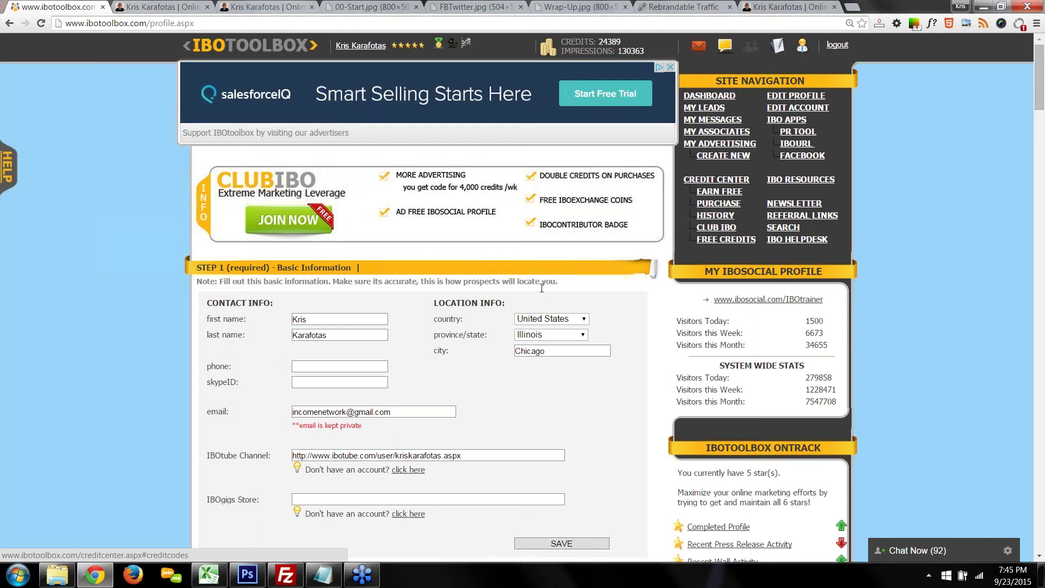
scroll(522, 294, down, 10)
scroll(376, 283, down, 5)
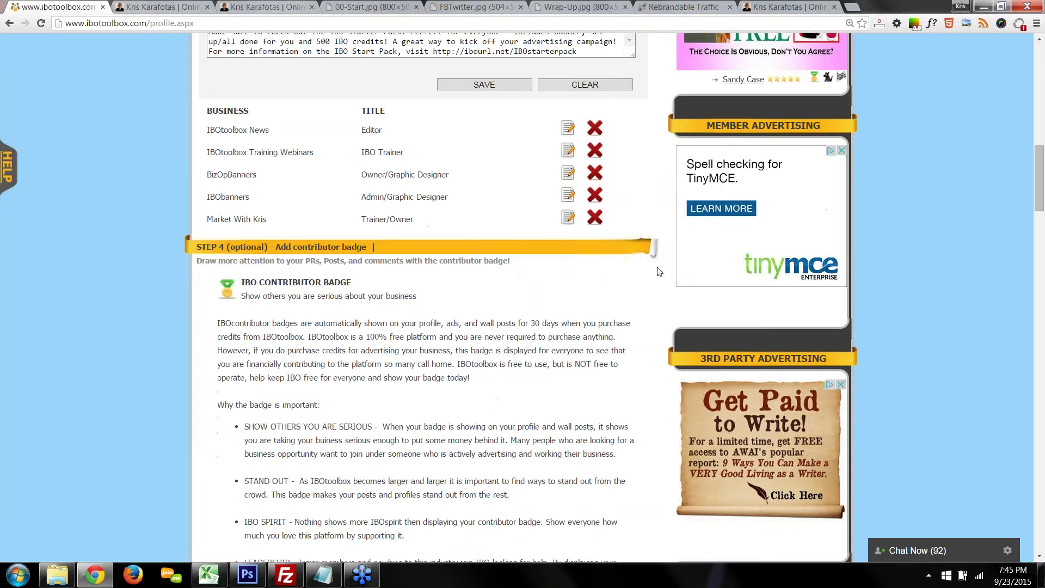
scroll(414, 305, down, 4)
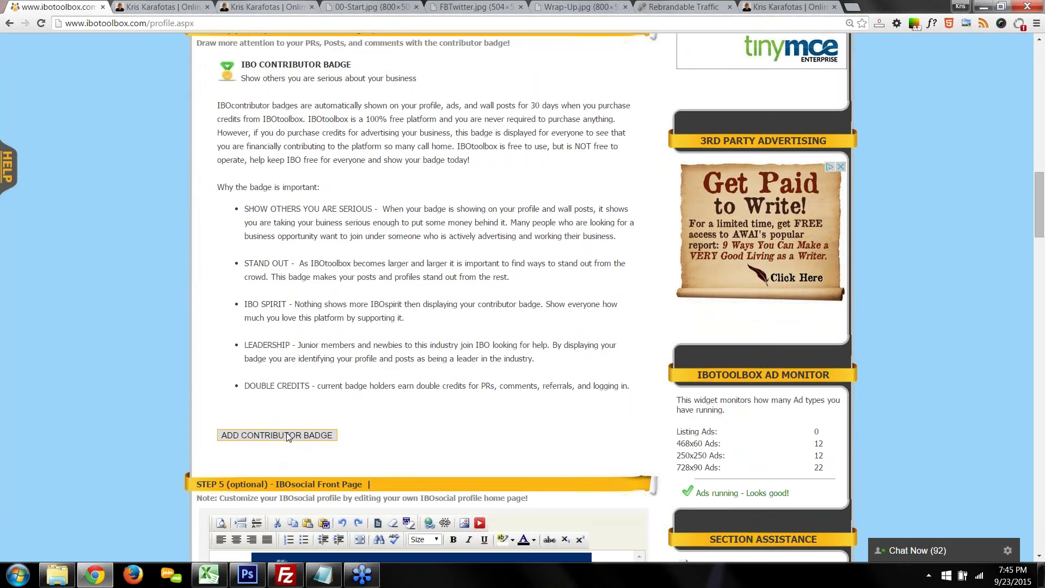
scroll(640, 423, down, 3)
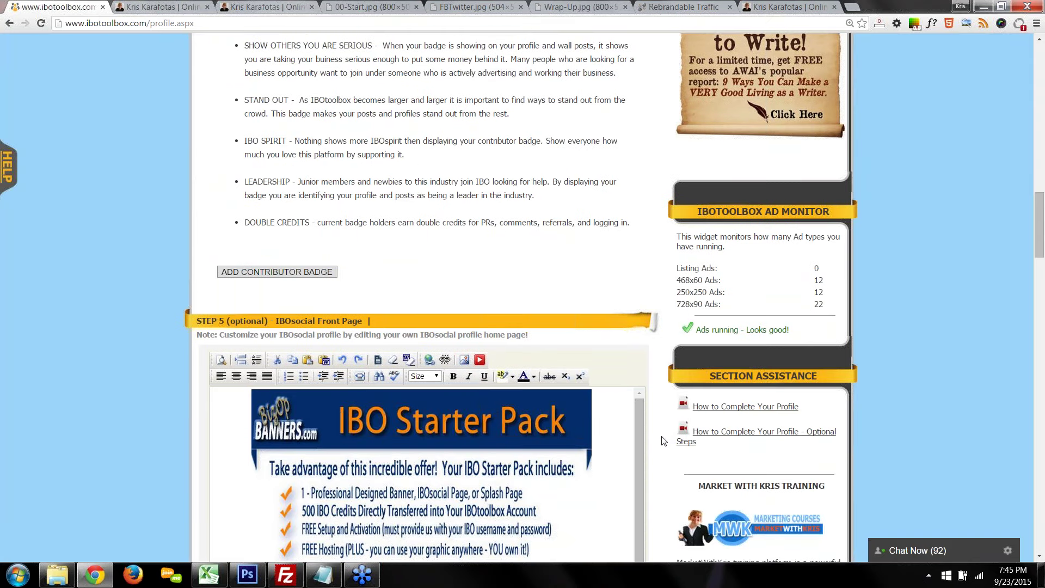
- Show the HTML source of the IBOsocial Front Page content and return the editor to Design view
scroll(661, 444, down, 1)
scroll(661, 444, down, 1)
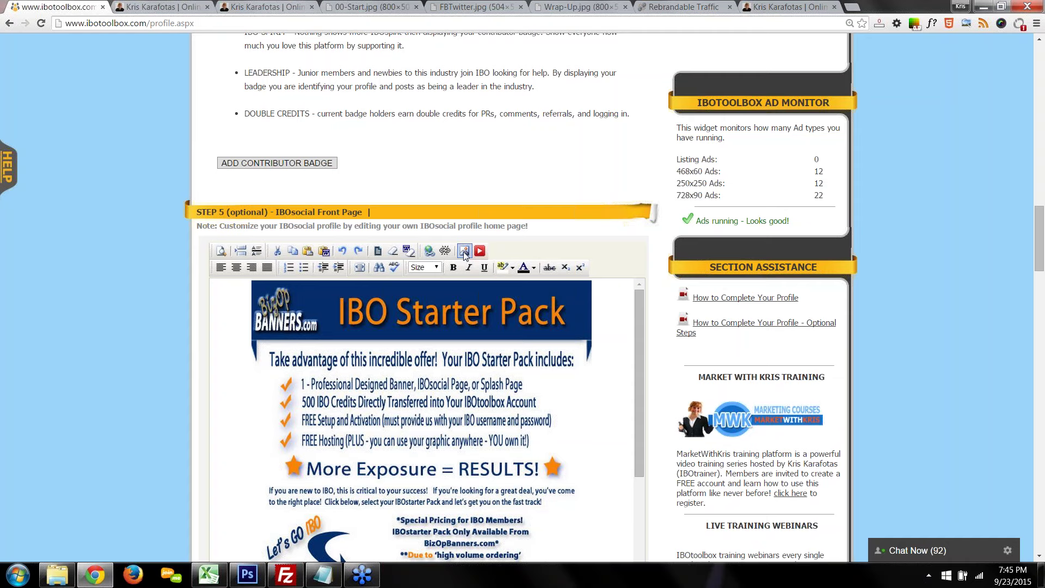
scroll(452, 268, down, 1)
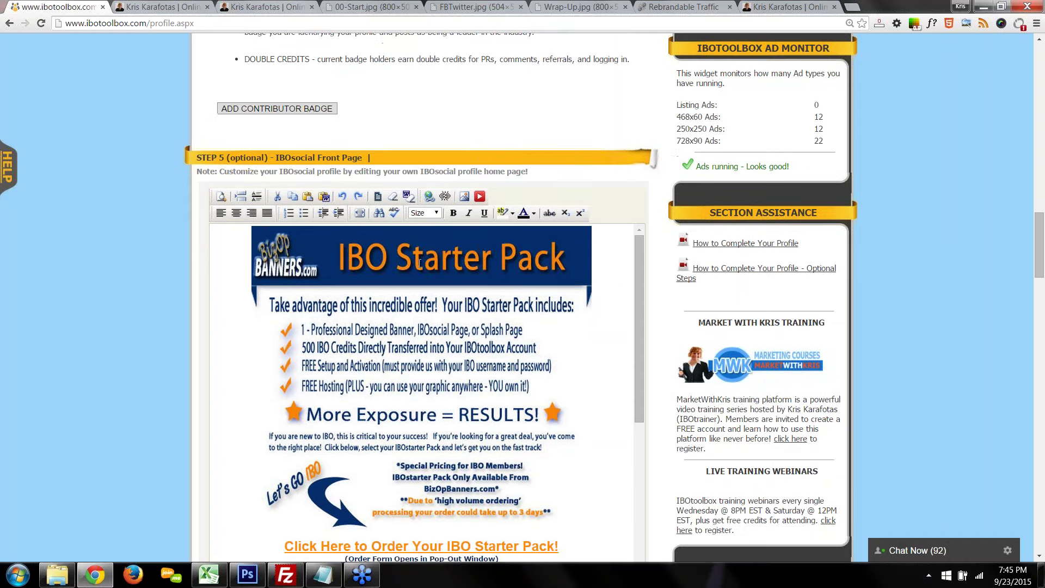
scroll(428, 306, down, 3)
scroll(428, 306, down, 4)
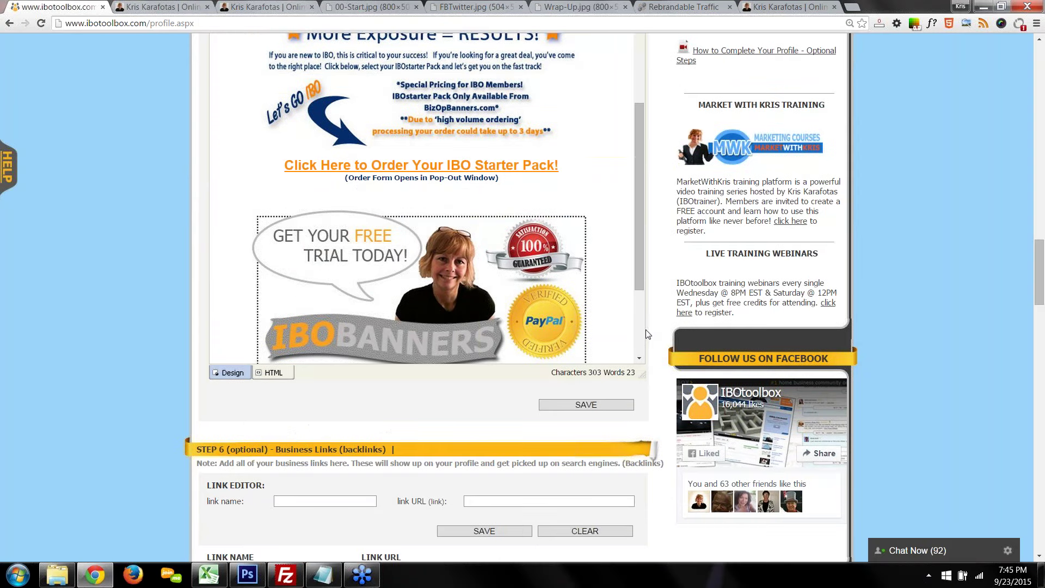
click(272, 373)
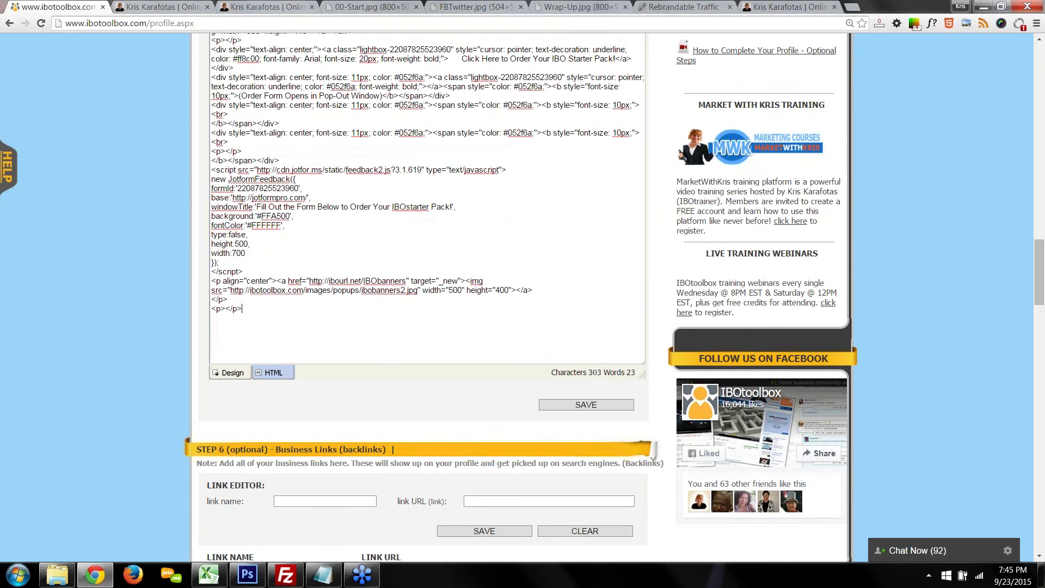
scroll(461, 241, up, 3)
scroll(441, 343, down, 5)
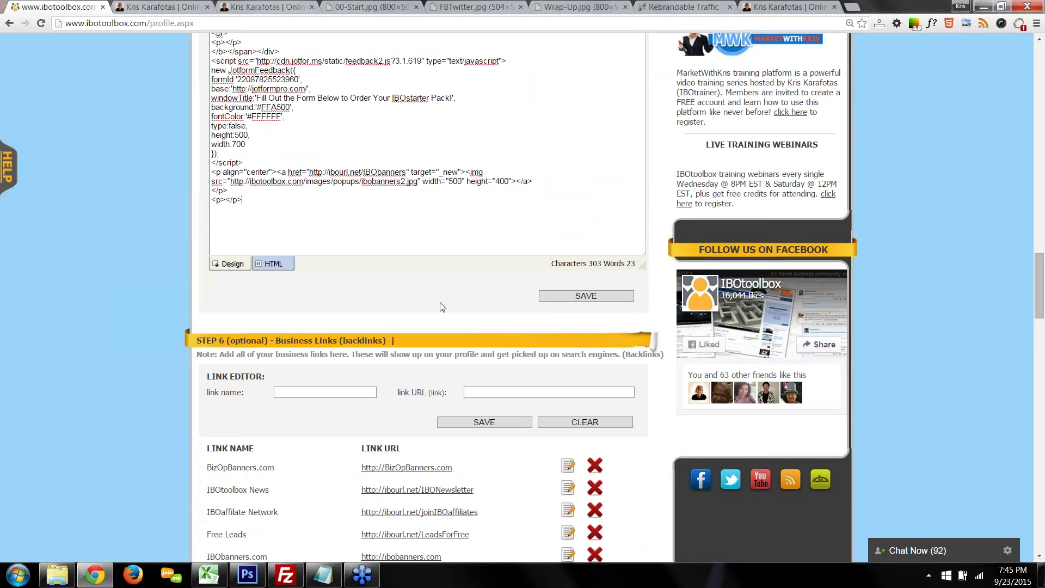
click(227, 265)
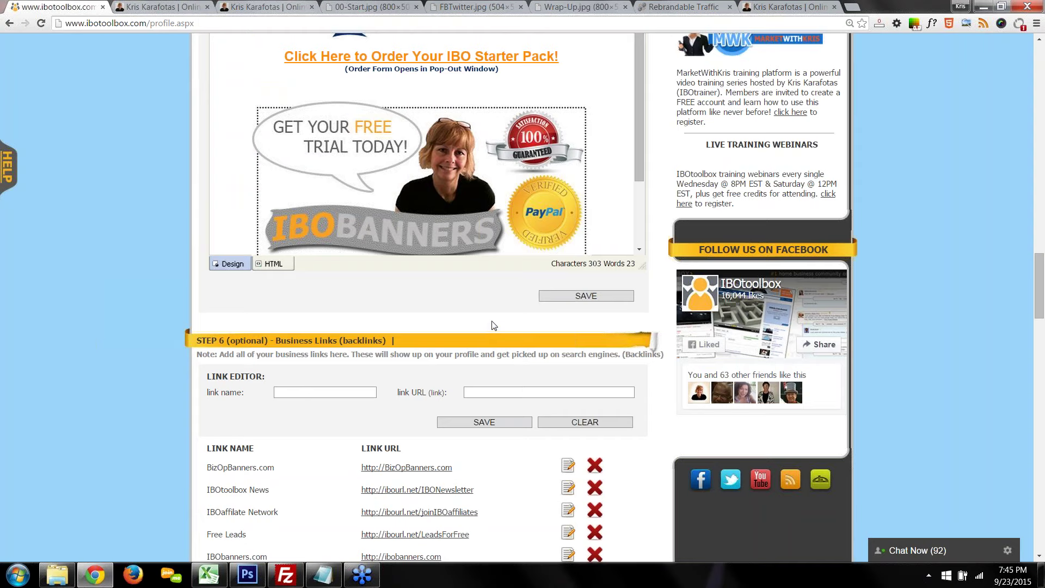
- Examine the Business Links section, its link name field and the list of saved backlinks
scroll(484, 306, down, 3)
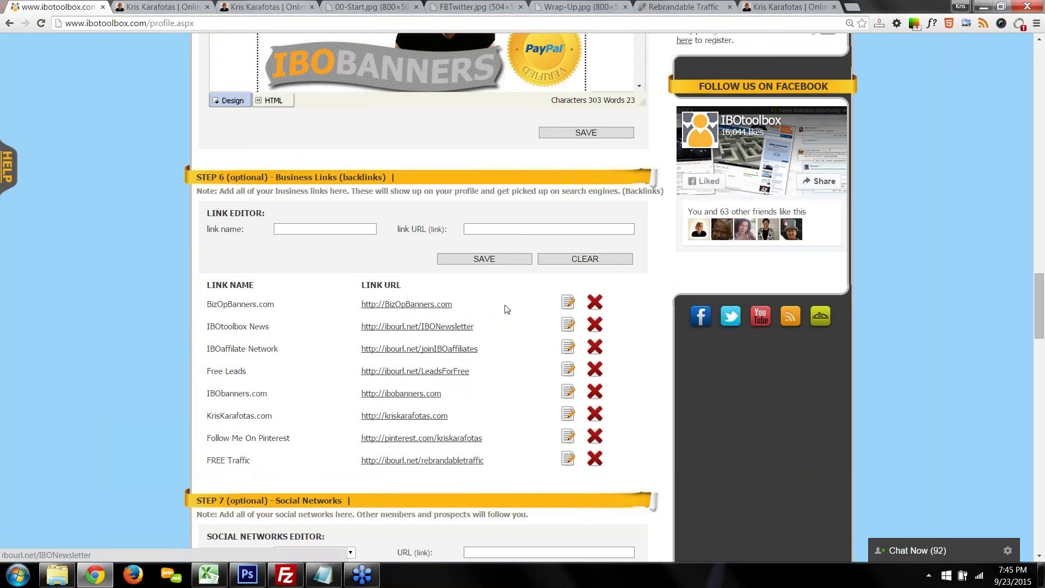
click(302, 230)
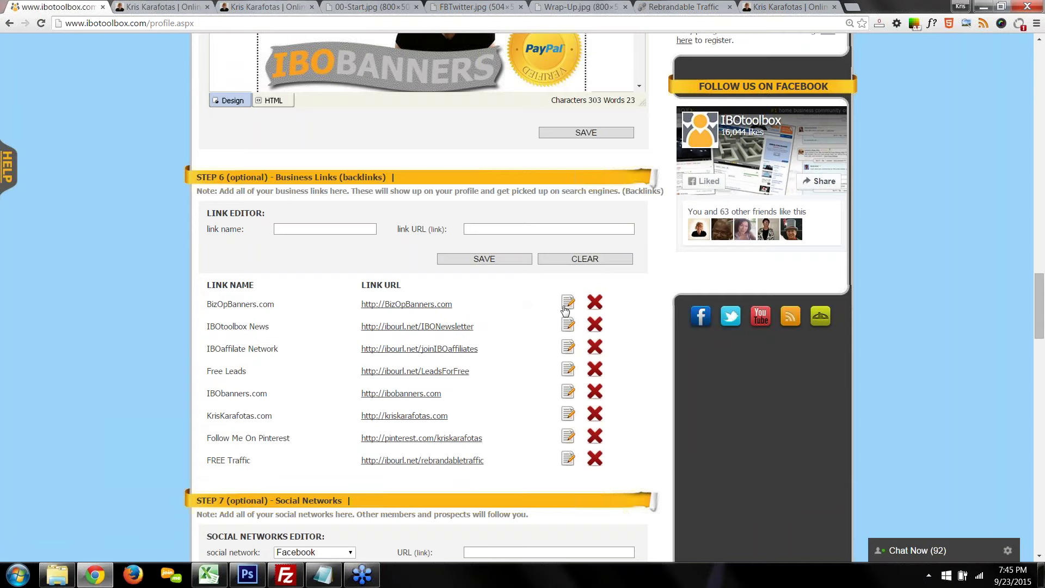
scroll(623, 308, down, 3)
- View the available social network types and load the saved Facebook link into the Social Networks editor
scroll(702, 325, down, 4)
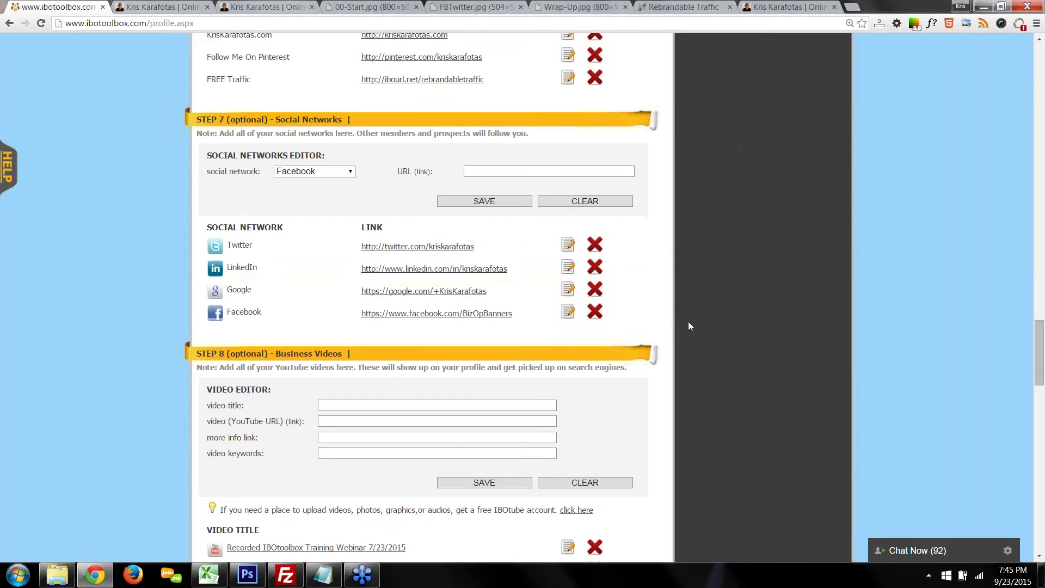
click(321, 171)
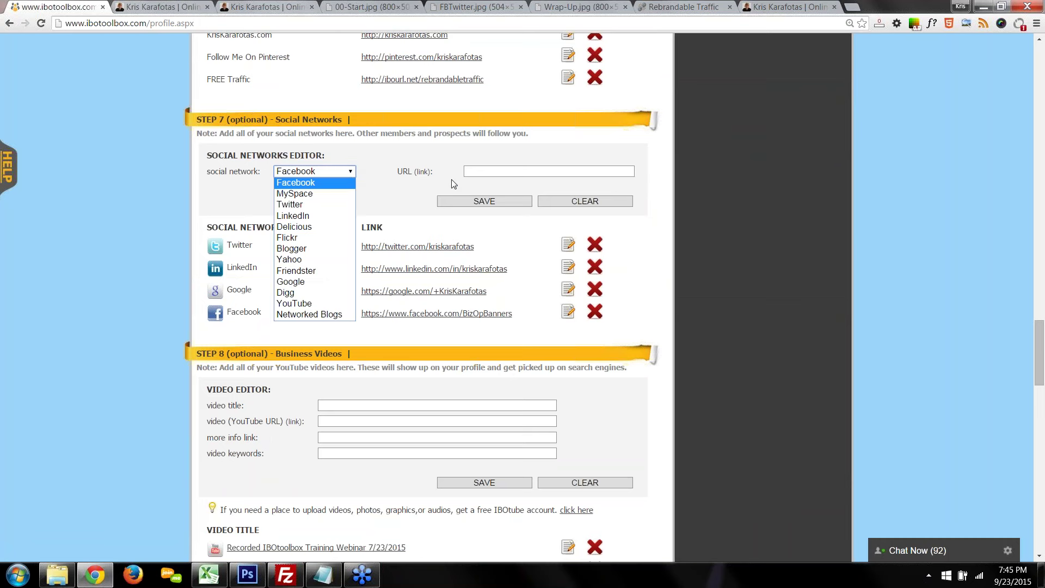
click(332, 170)
click(477, 172)
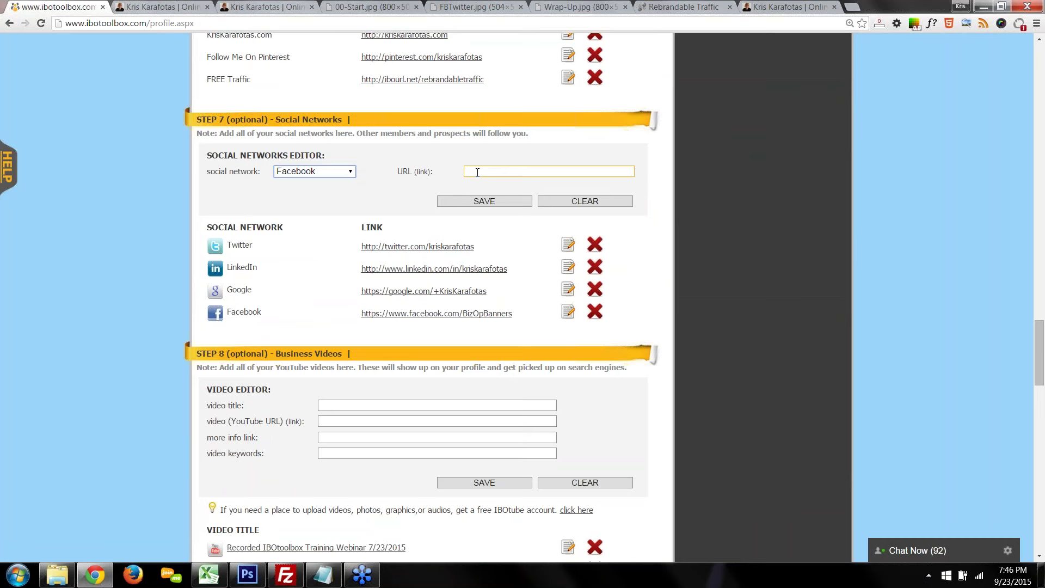
click(457, 188)
click(566, 313)
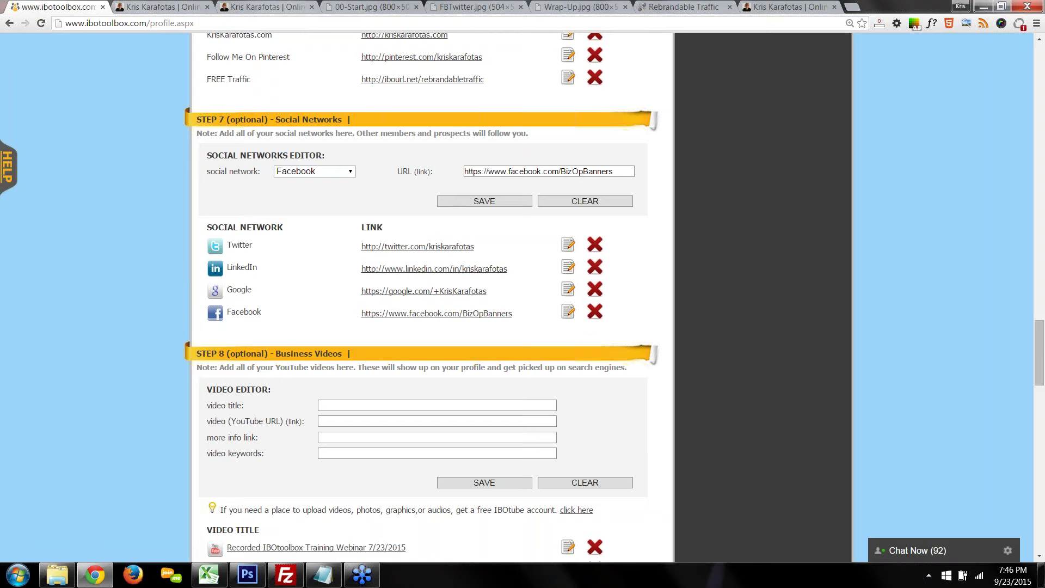
- Load "Recorded IBOtoolbox Training Webinar 7/23/2015" into the video editor and examine its URL, info link and keywords
scroll(479, 389, down, 3)
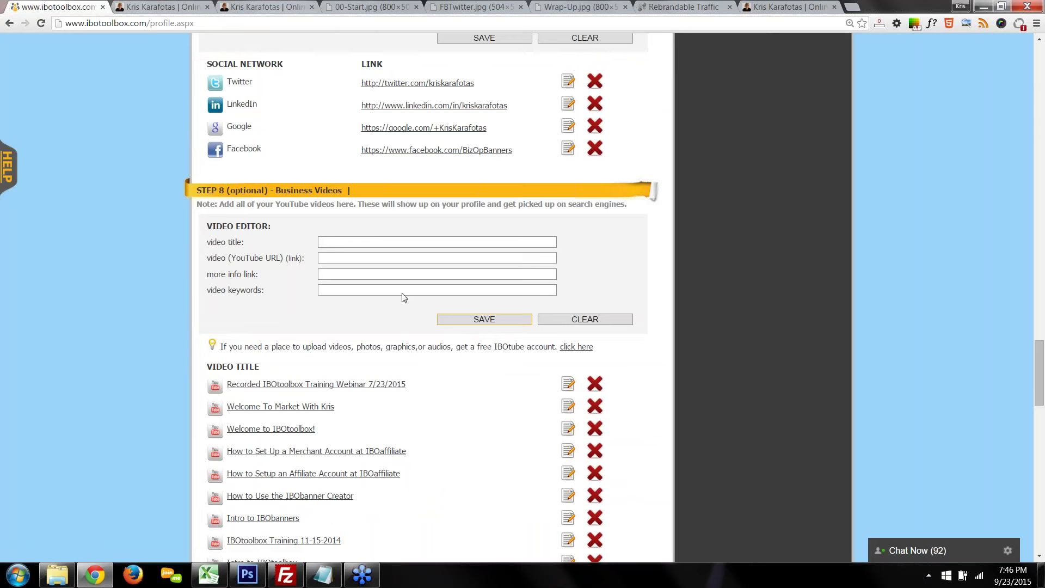
click(568, 384)
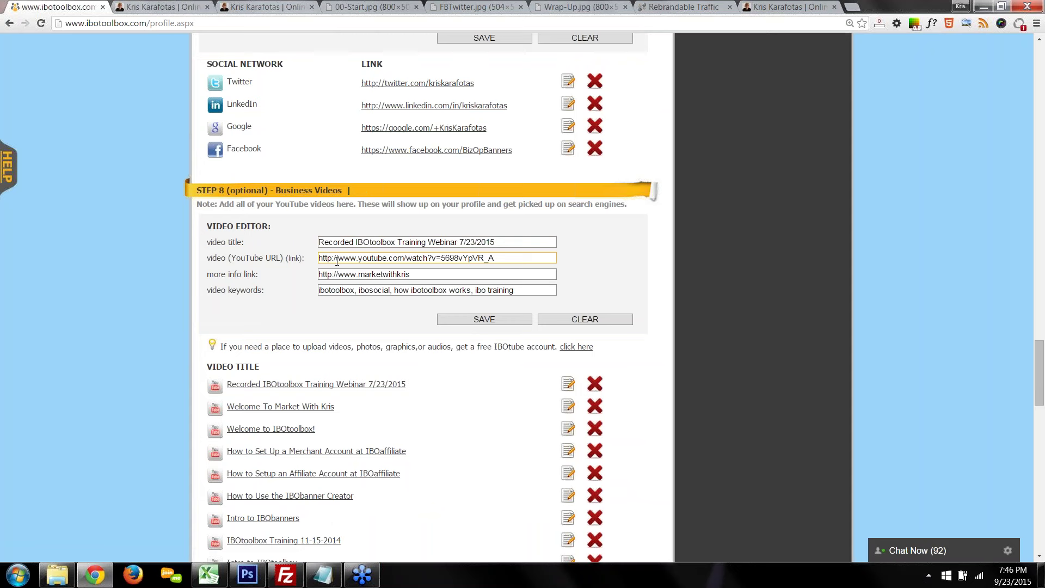
key(Tab)
key(Tab)
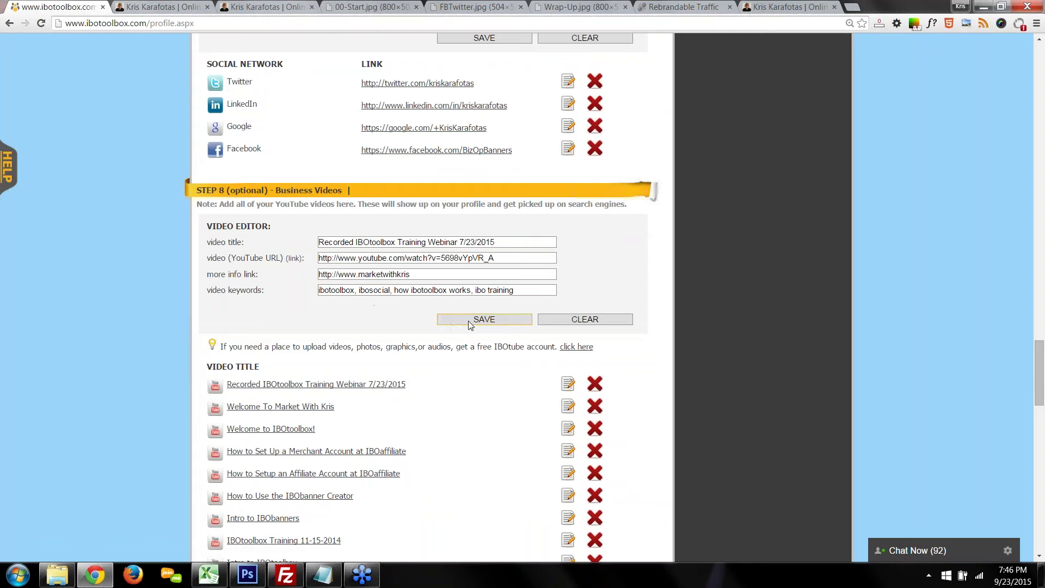
- Examine the Google Adsense section, including the 160x600 ad size requirement, the sample code, the compliance checkboxes and the notes
scroll(710, 358, down, 10)
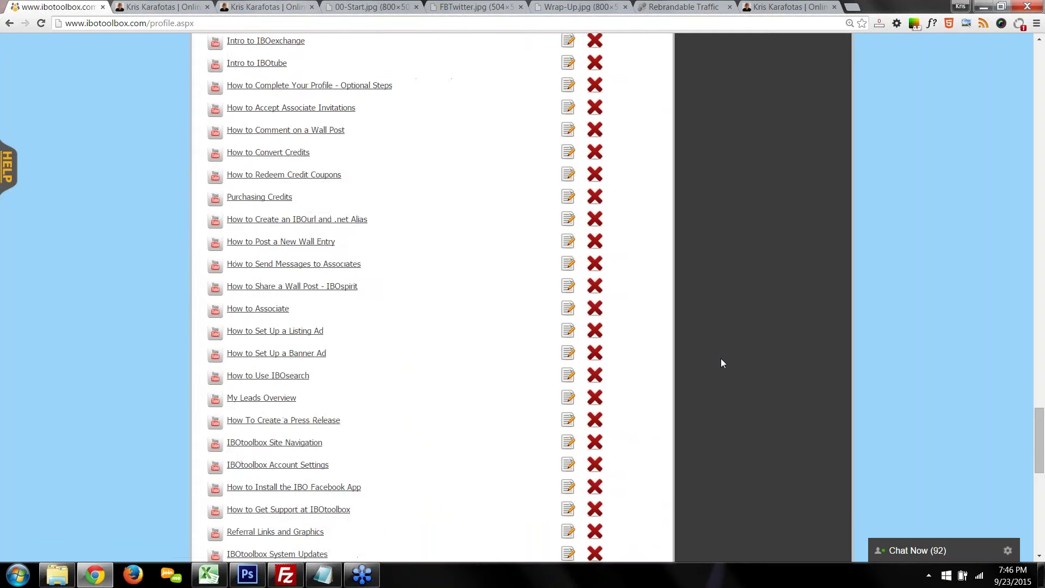
scroll(721, 363, down, 8)
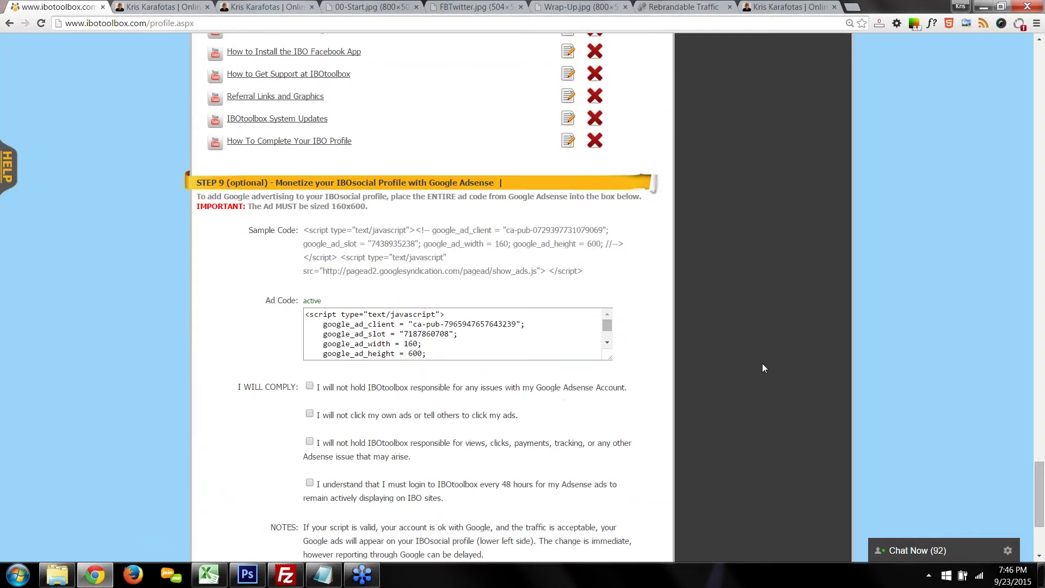
scroll(760, 364, down, 1)
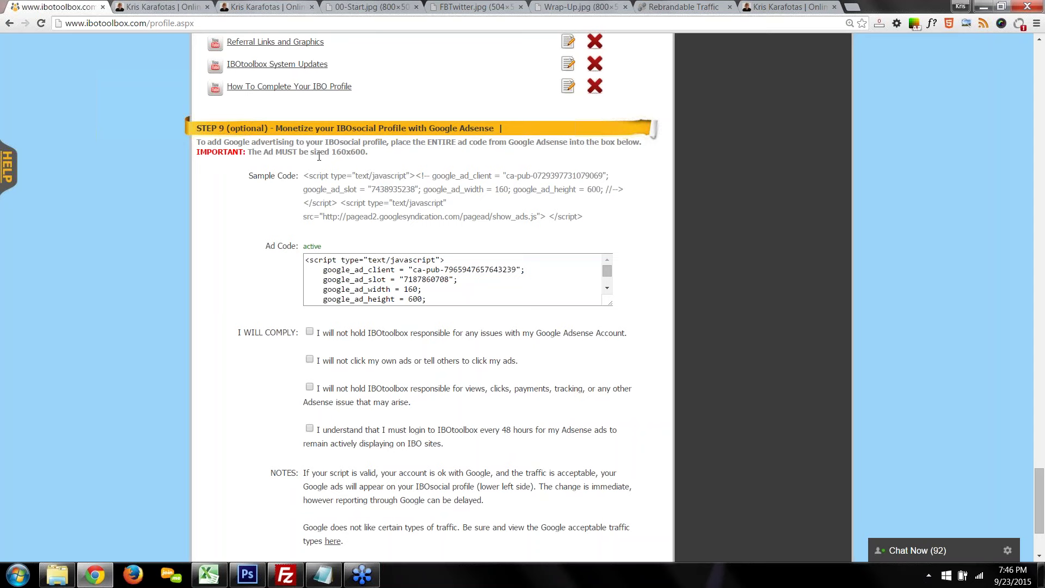
drag(332, 153, 372, 156)
drag(598, 224, 304, 173)
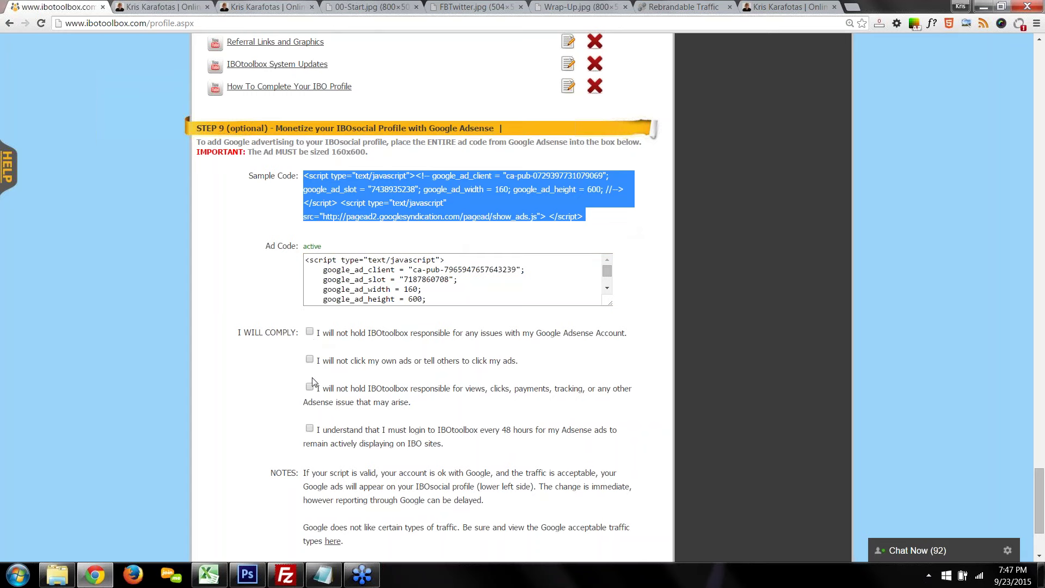
scroll(474, 433, down, 3)
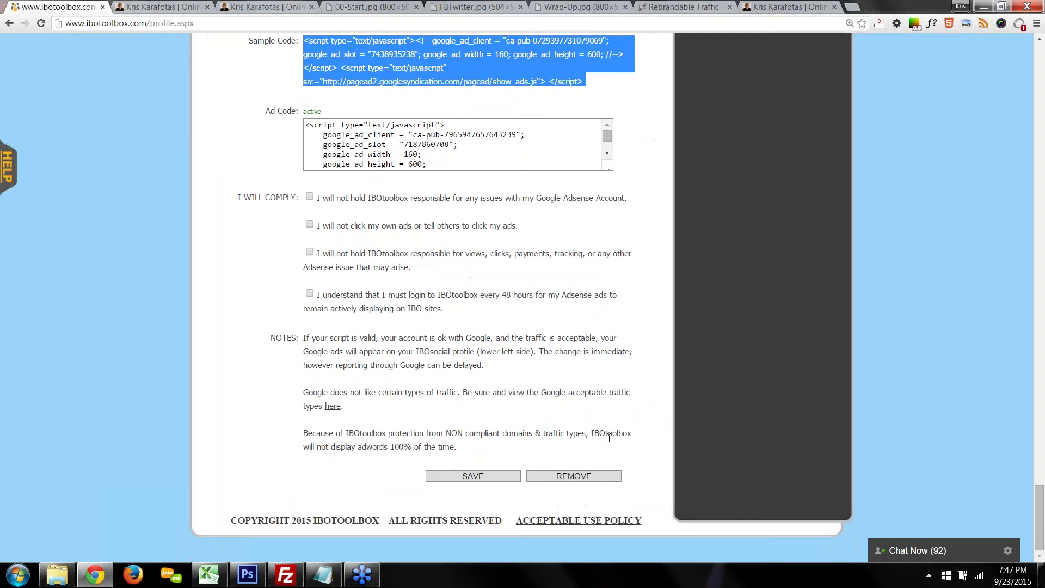
- Open the public IBOsocial profile from its link on the profile editing page and close a duplicate profile tab
scroll(818, 407, up, 4)
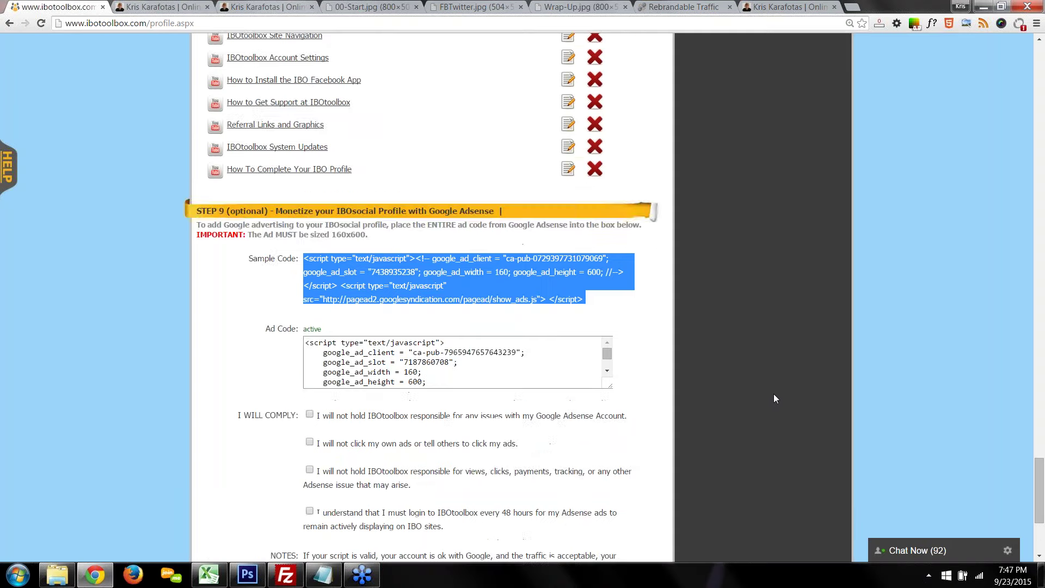
scroll(773, 393, up, 8)
scroll(768, 387, up, 9)
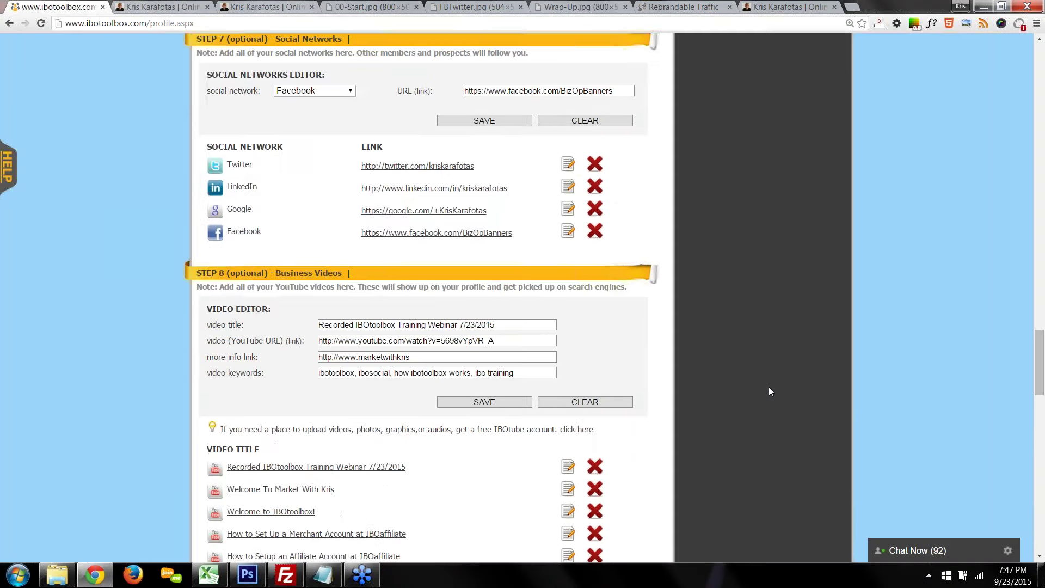
scroll(768, 391, up, 14)
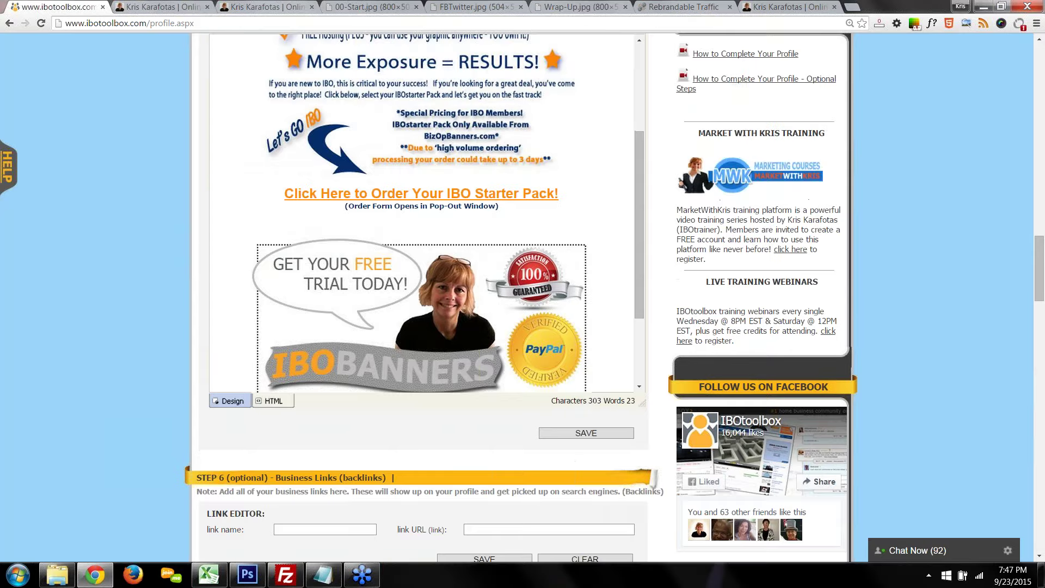
scroll(768, 391, up, 15)
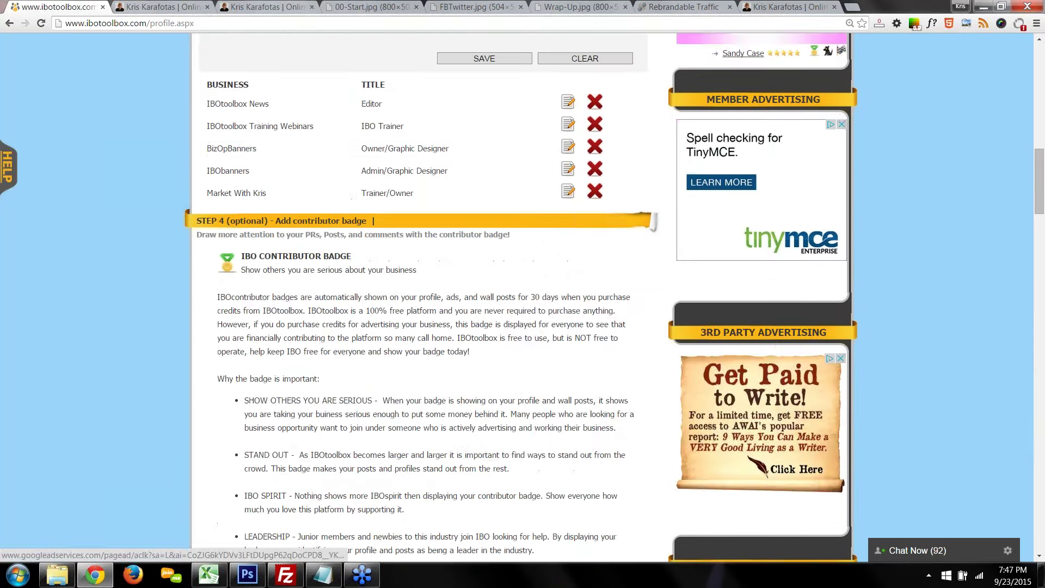
scroll(771, 385, up, 5)
scroll(772, 386, up, 11)
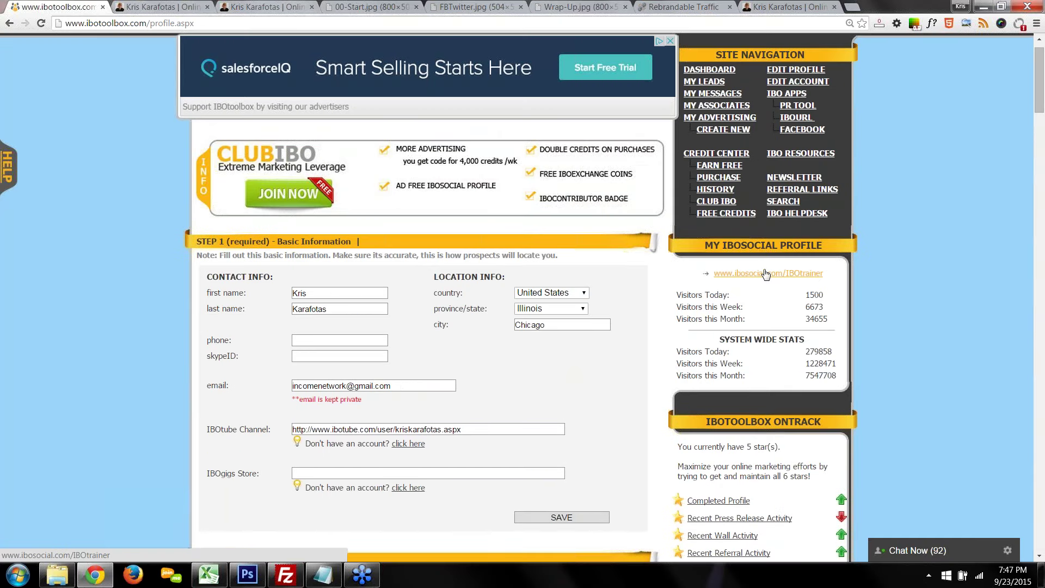
click(763, 273)
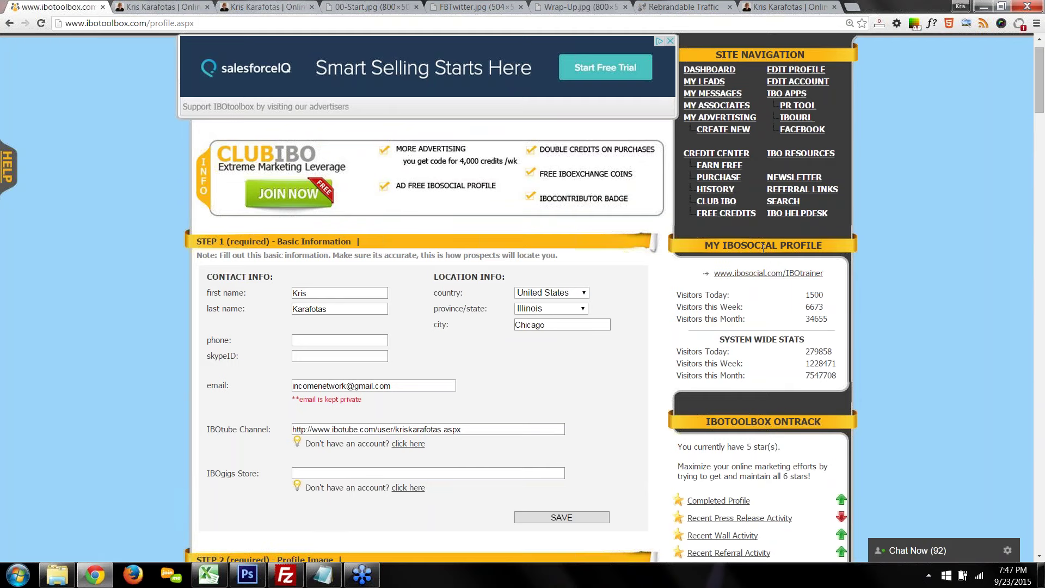
click(761, 274)
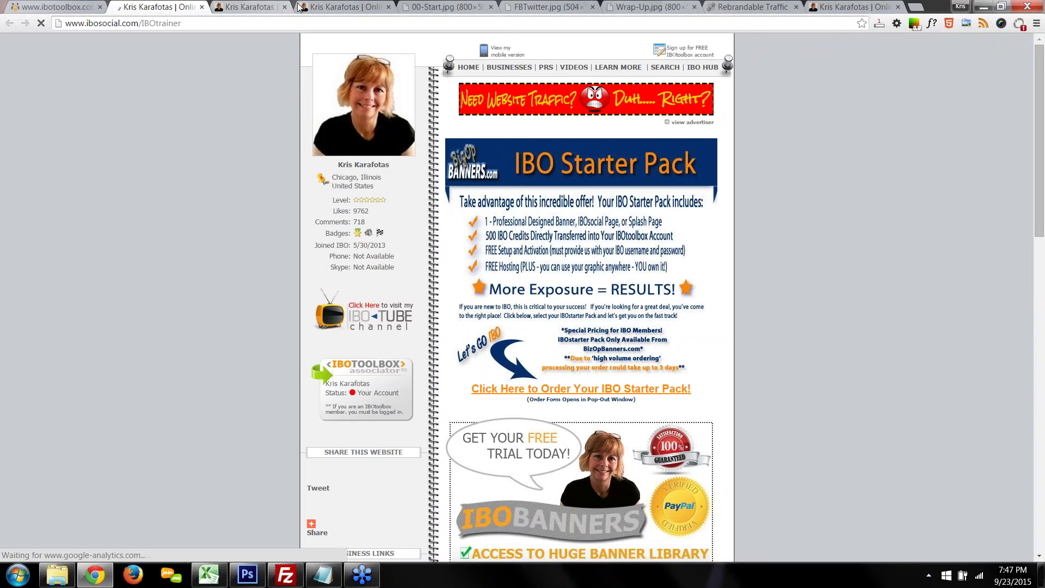
middle_click(298, 7)
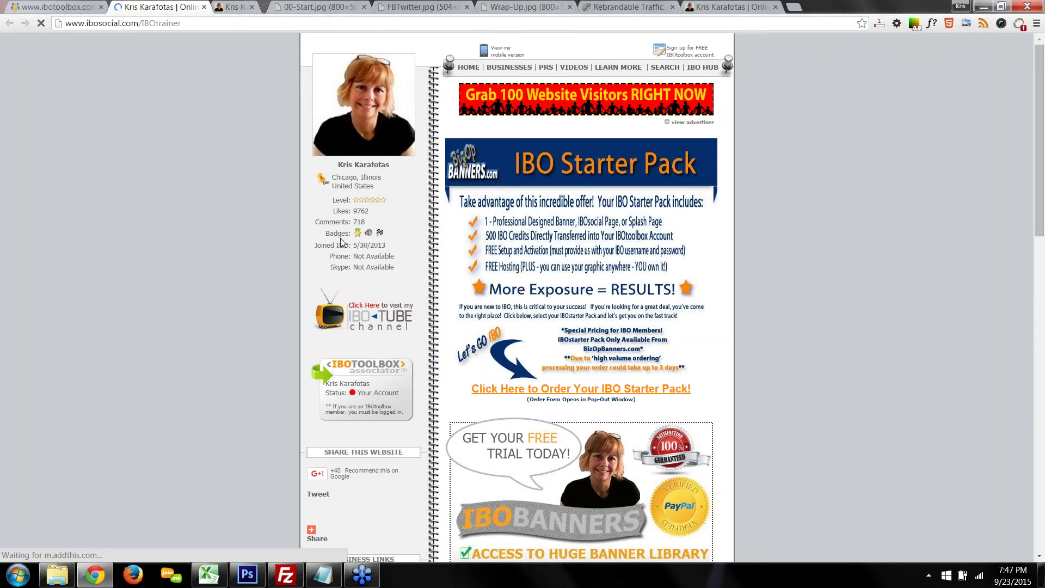